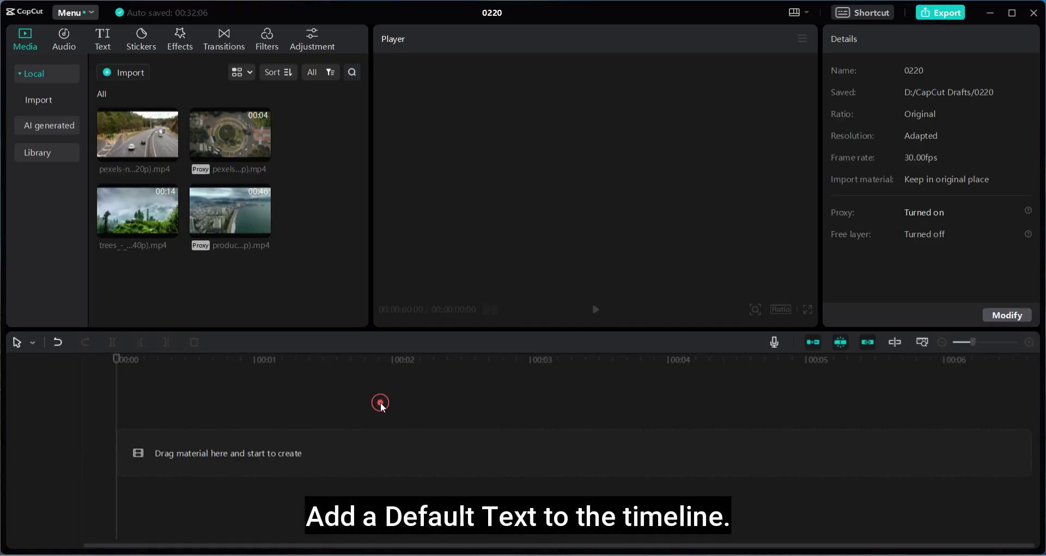
# Add a default text clip to the timeline reading CAPCUT.
pyautogui.click(102, 48)
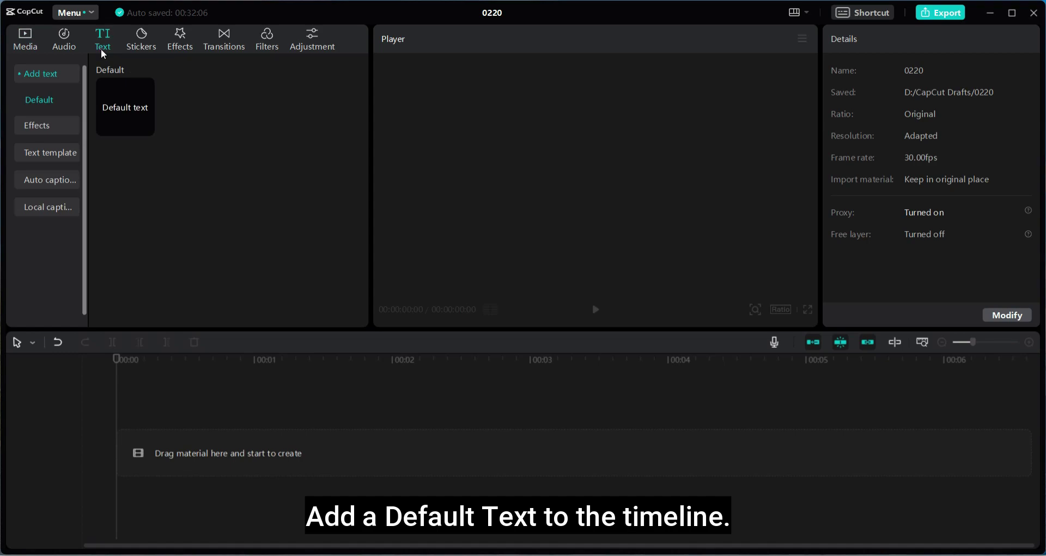
pyautogui.moveTo(125, 107)
pyautogui.moveTo(123, 104); pyautogui.dragTo(164, 414)
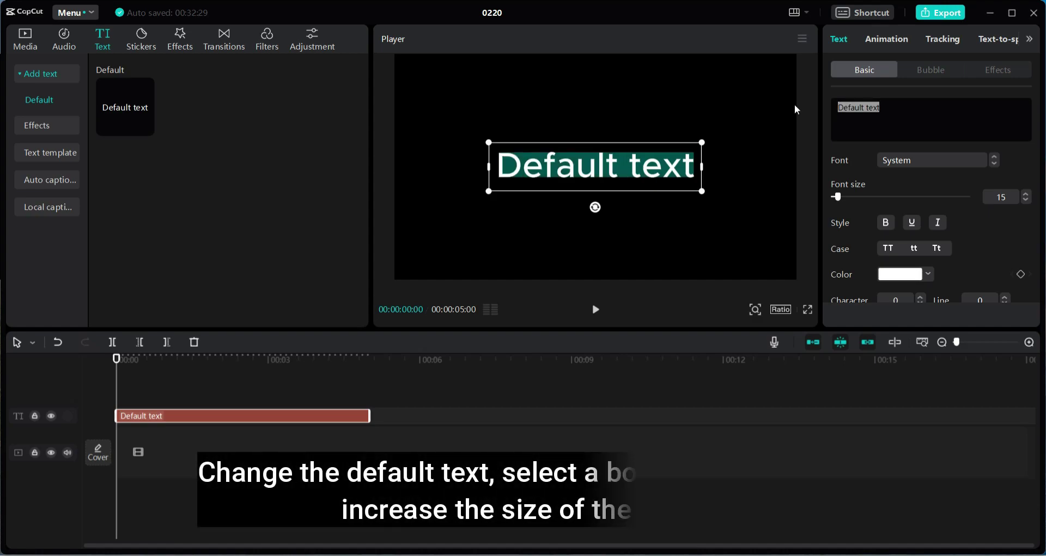
pyautogui.write('CAPCUT')
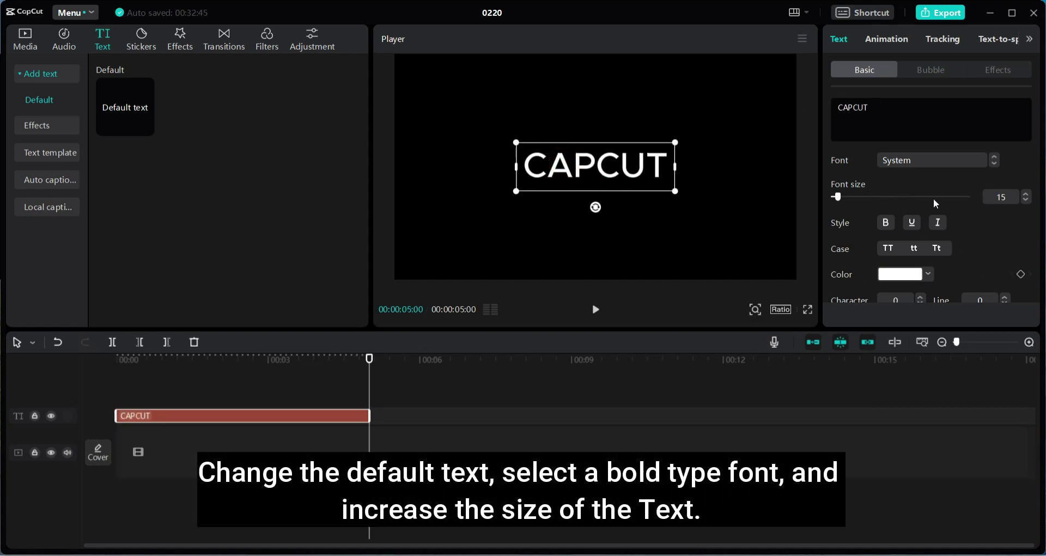
# Set the text's font to Coda-Heavy and enlarge it in the frame.
pyautogui.click(922, 165)
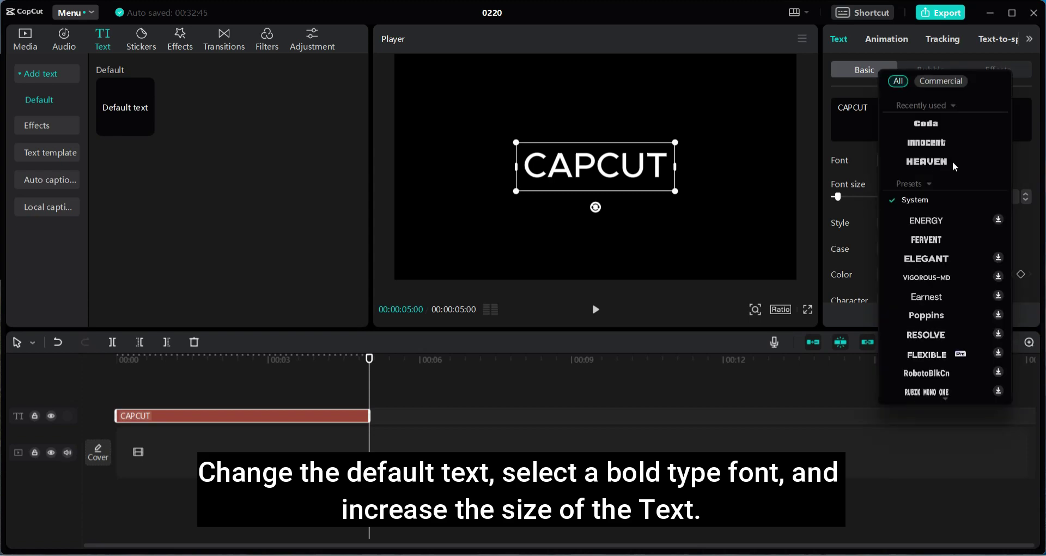
pyautogui.click(950, 130)
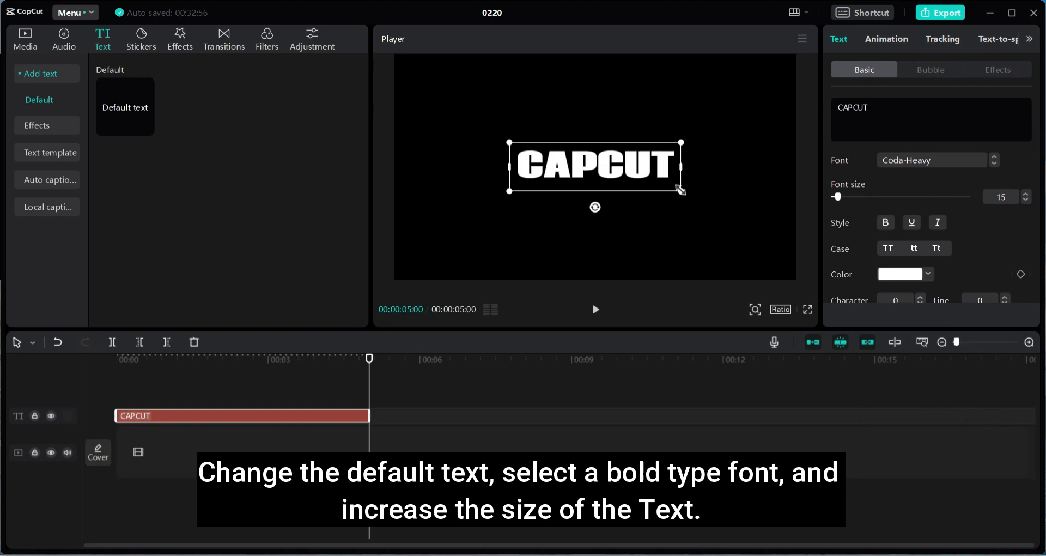
pyautogui.moveTo(681, 191); pyautogui.dragTo(785, 220)
# Apply the Type 1 In animation to the CAPCUT text.
pyautogui.click(849, 30)
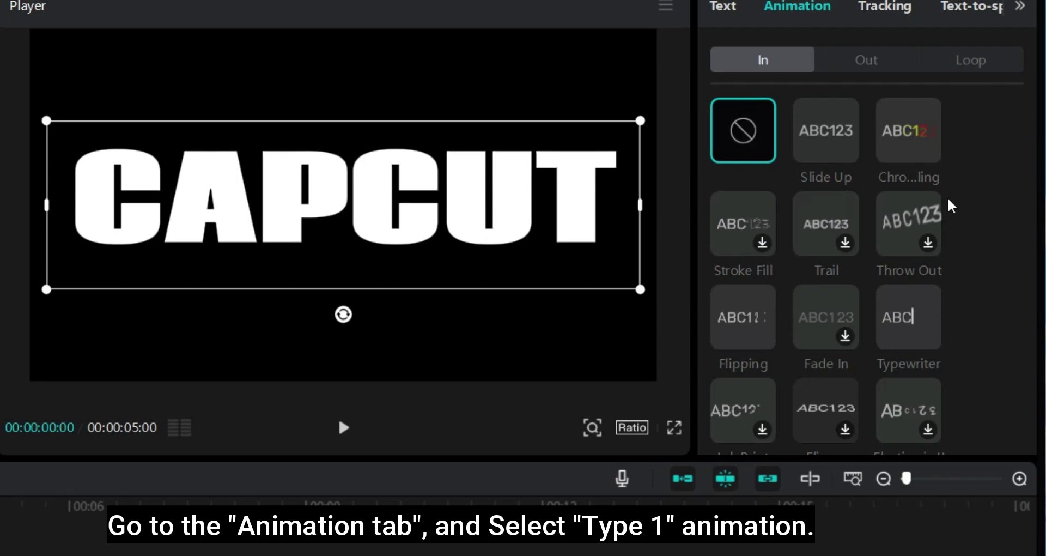
pyautogui.scroll(-15, 956, 208)
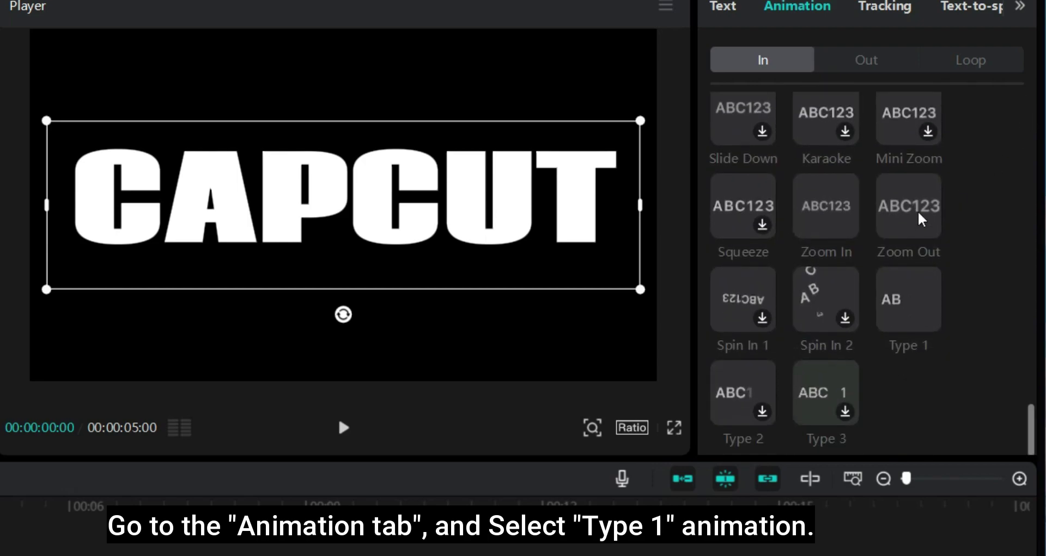
pyautogui.click(903, 321)
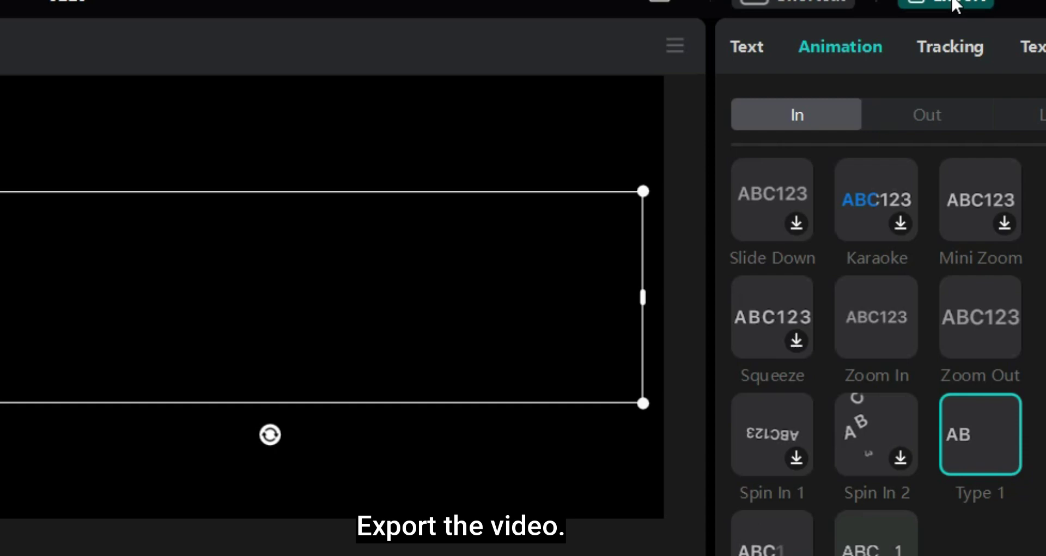
# Export the video titled 'Text' as 1080P mp4 into the CapCut folder.
pyautogui.click(954, 5)
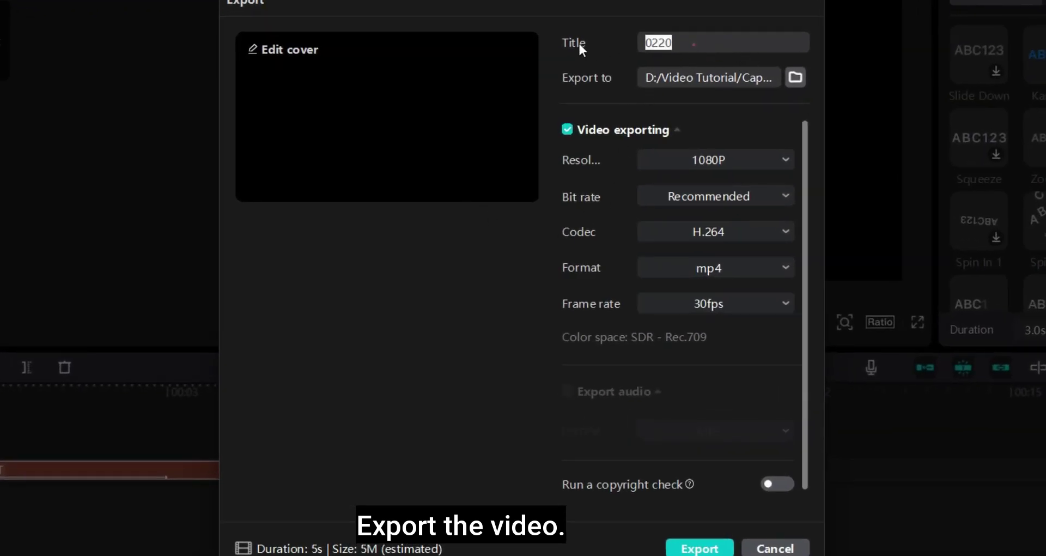
pyautogui.write('Text')
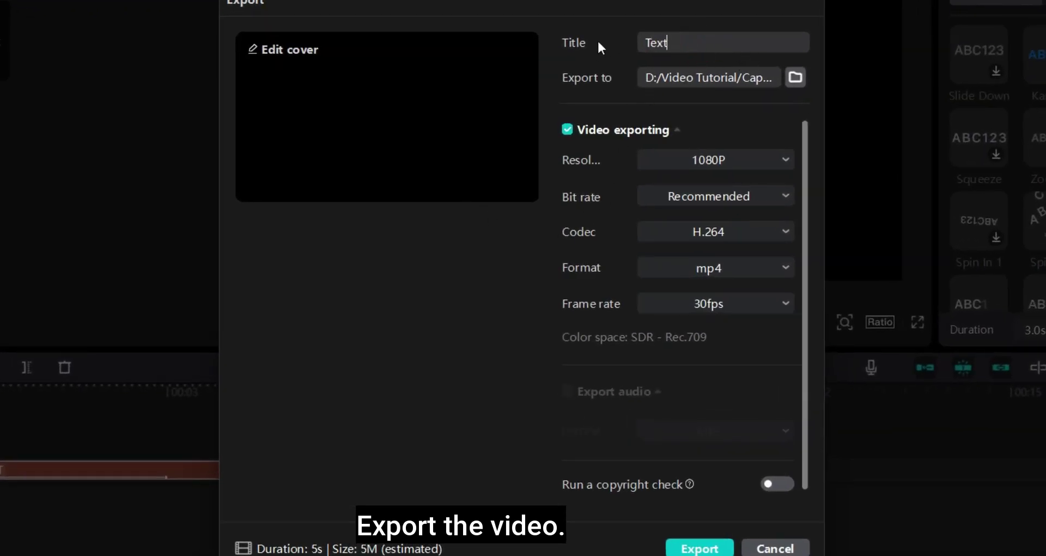
pyautogui.click(795, 78)
pyautogui.doubleClick(441, 326)
pyautogui.click(516, 32)
pyautogui.click(792, 404)
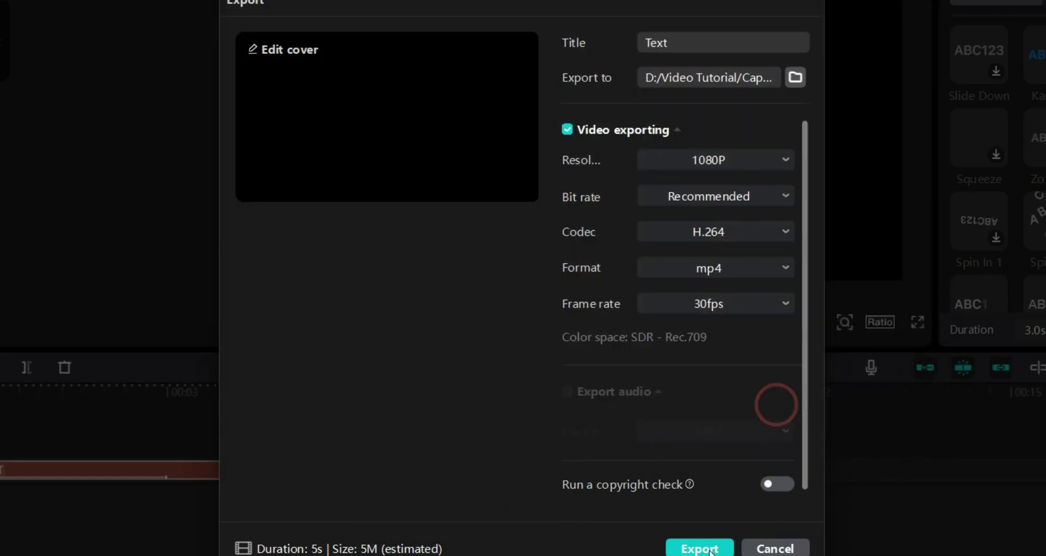
pyautogui.click(708, 550)
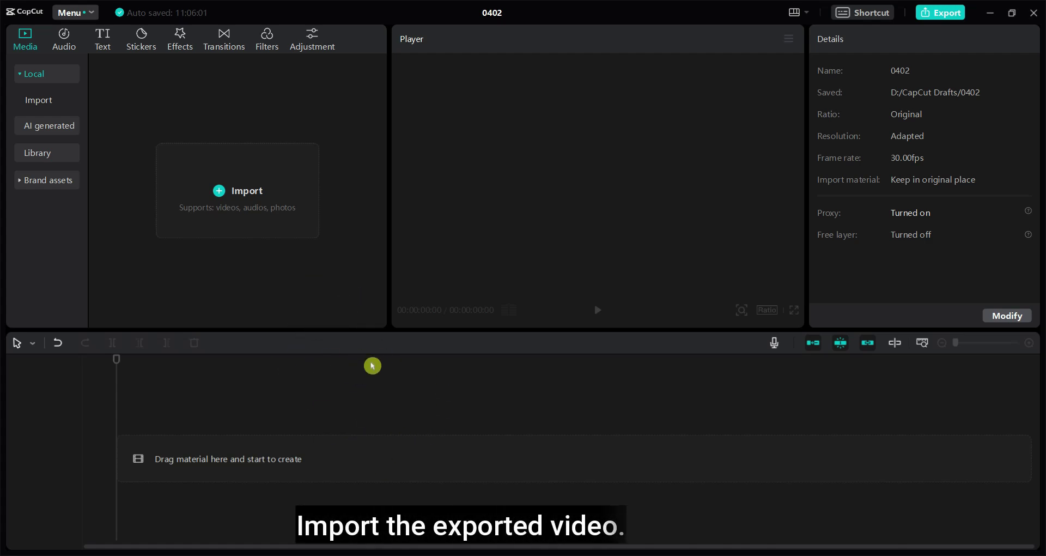
# Import the exported Text.mp4 into the new project's media library.
pyautogui.click(241, 192)
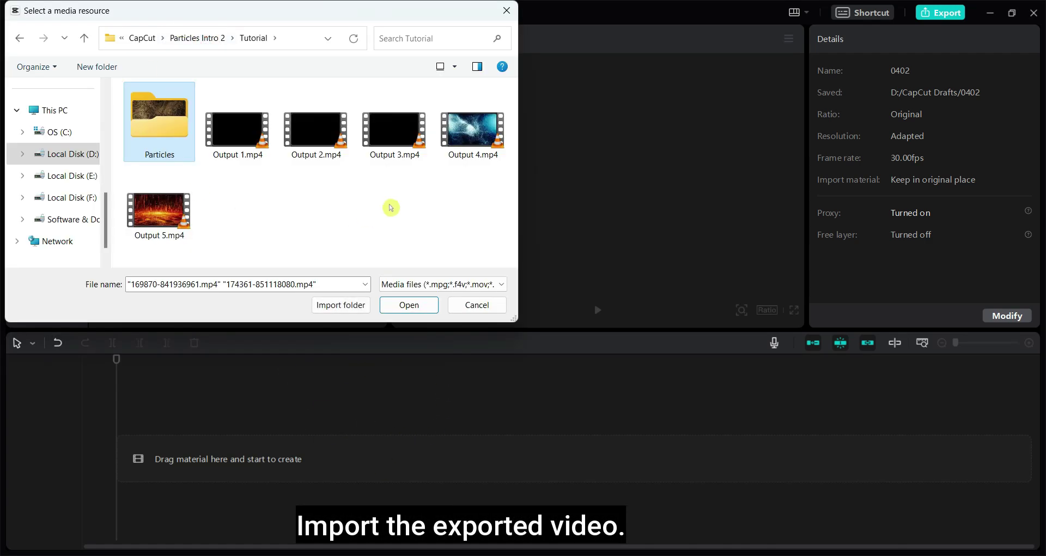
pyautogui.click(211, 39)
pyautogui.click(316, 123)
pyautogui.click(401, 304)
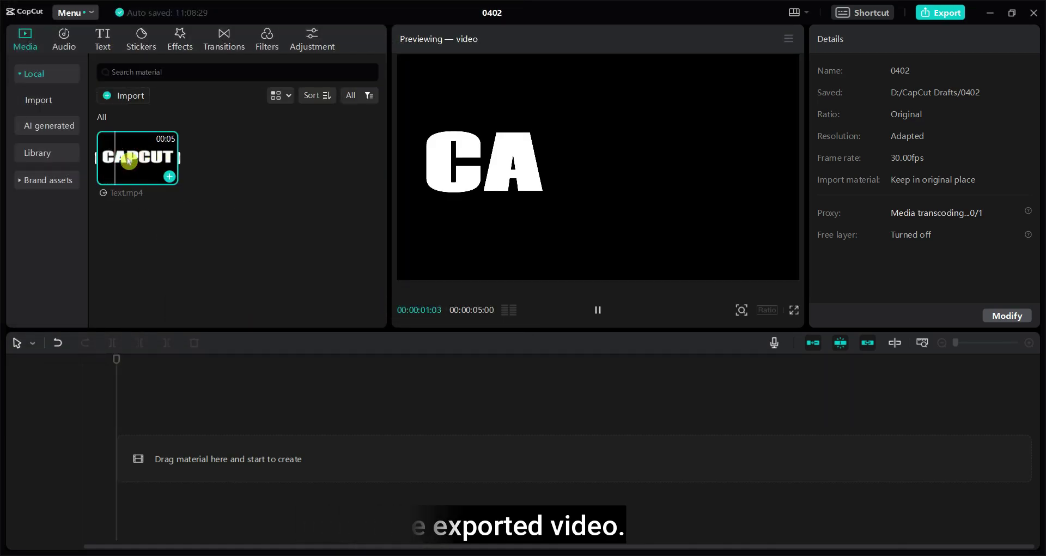
# Import both particle videos from Tutorial > Particles and preview the golden clip.
pyautogui.click(132, 97)
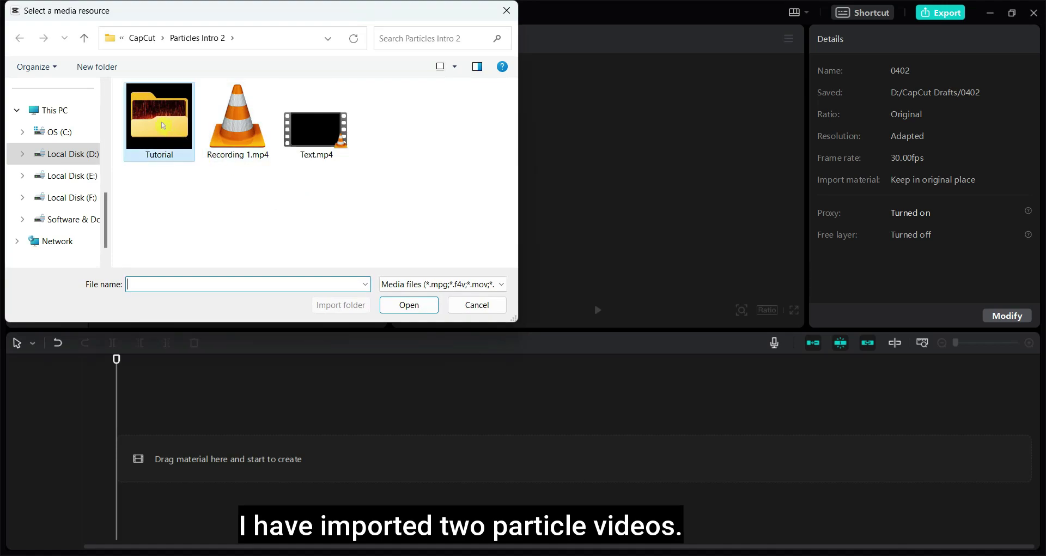
pyautogui.doubleClick(163, 125)
pyautogui.doubleClick(166, 122)
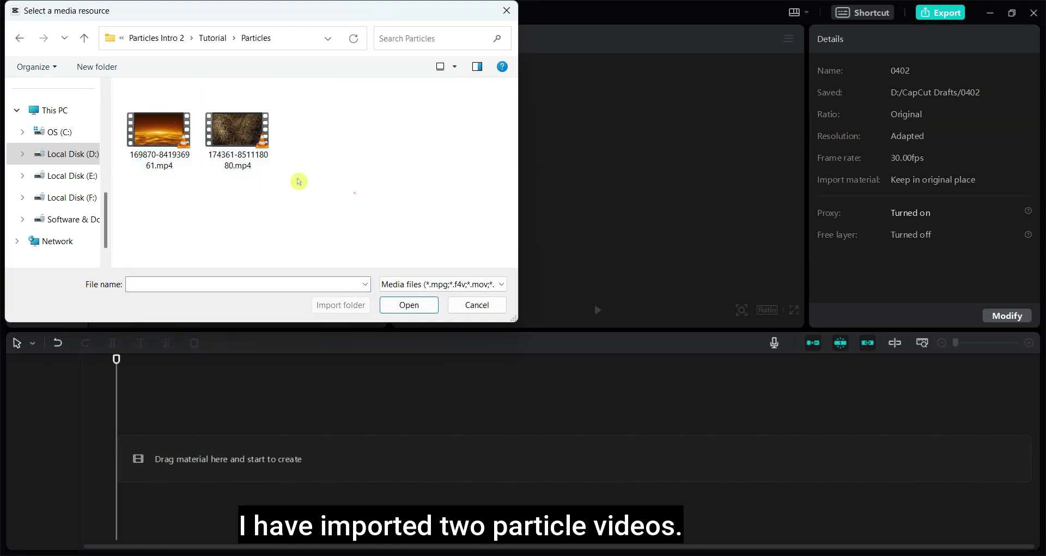
pyautogui.moveTo(275, 173); pyautogui.dragTo(147, 128)
pyautogui.click(409, 305)
pyautogui.click(218, 158)
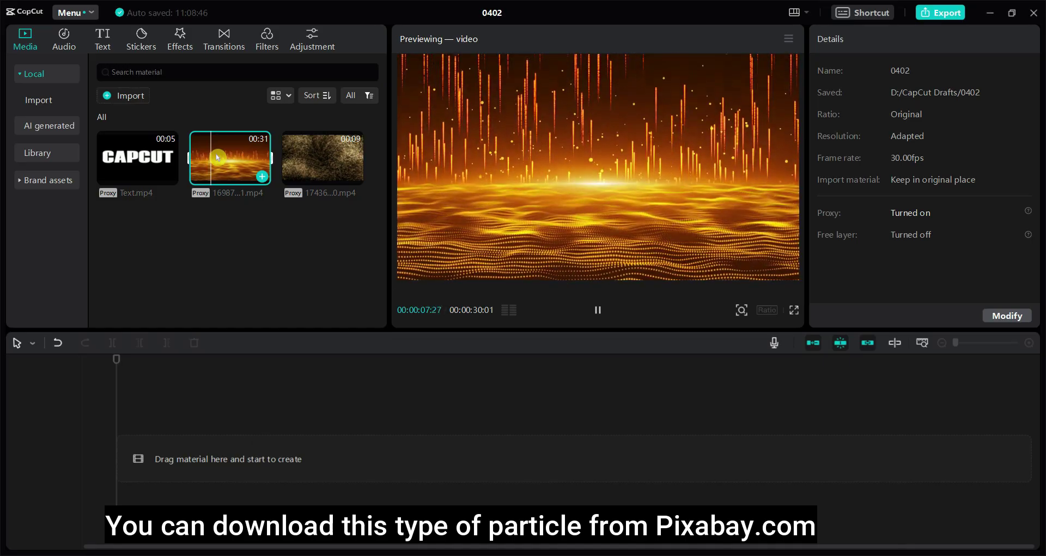
# Place the golden particle clip at the start of the timeline.
pyautogui.click(297, 155)
pyautogui.click(265, 402)
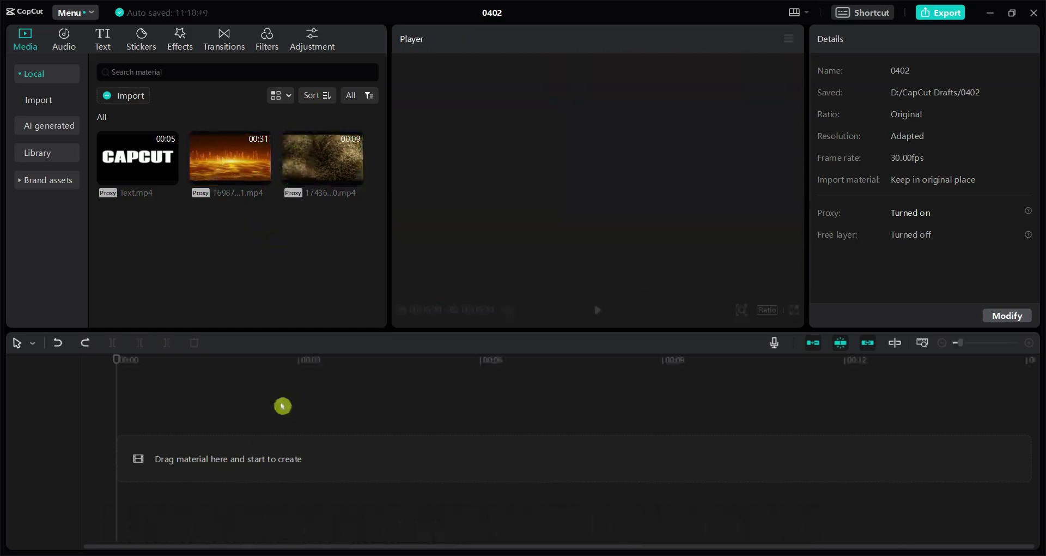
pyautogui.click(218, 279)
pyautogui.moveTo(223, 176); pyautogui.dragTo(120, 462)
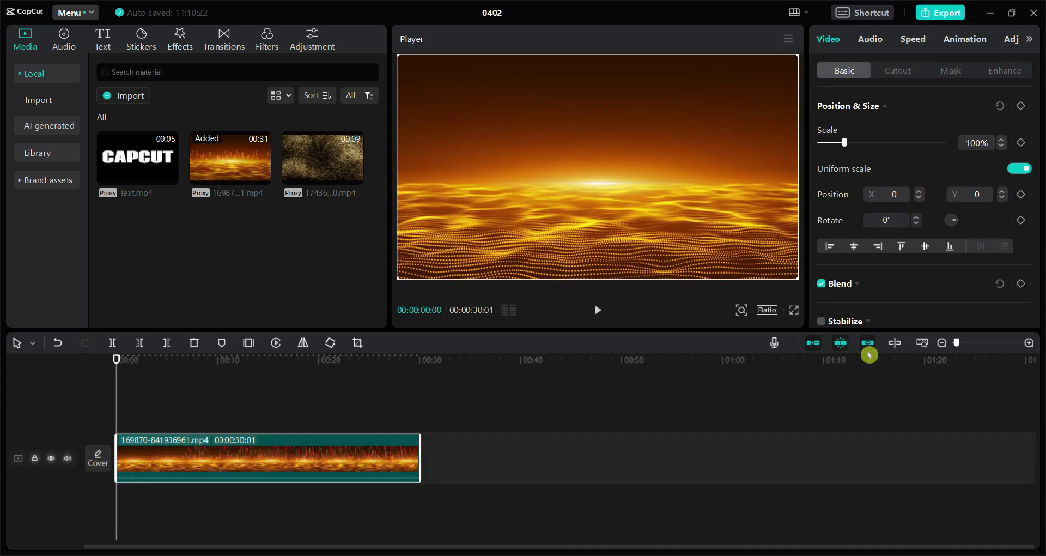
# Split the particle clip and delete its first piece, removing the opening seconds.
pyautogui.click(1034, 344)
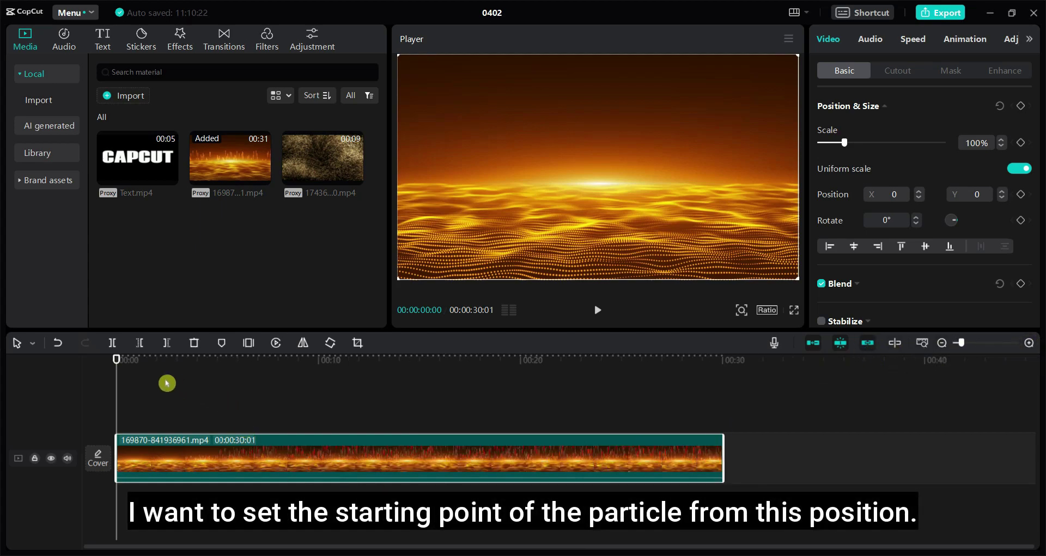
pyautogui.moveTo(116, 361); pyautogui.dragTo(242, 383)
pyautogui.click(266, 477)
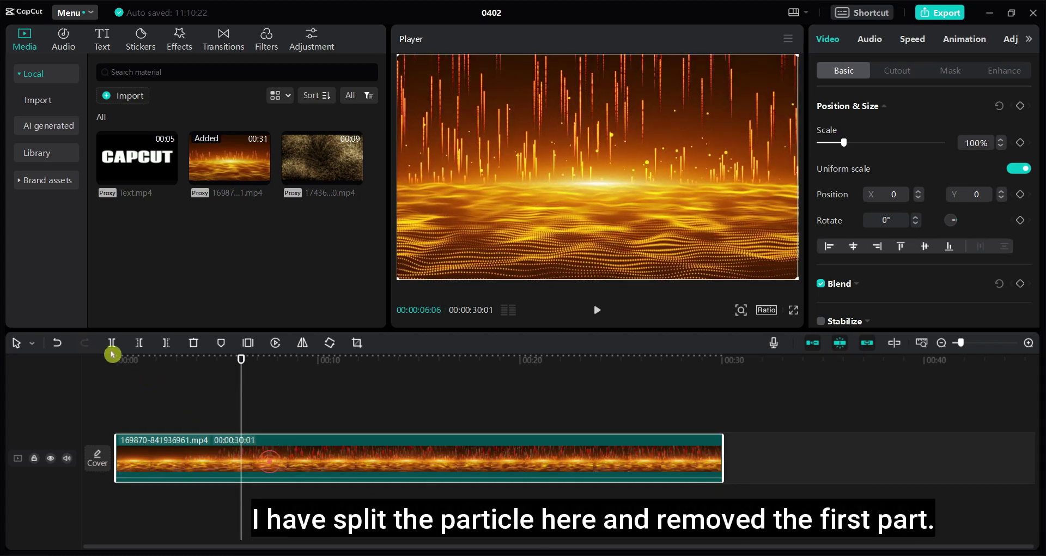
pyautogui.click(190, 470)
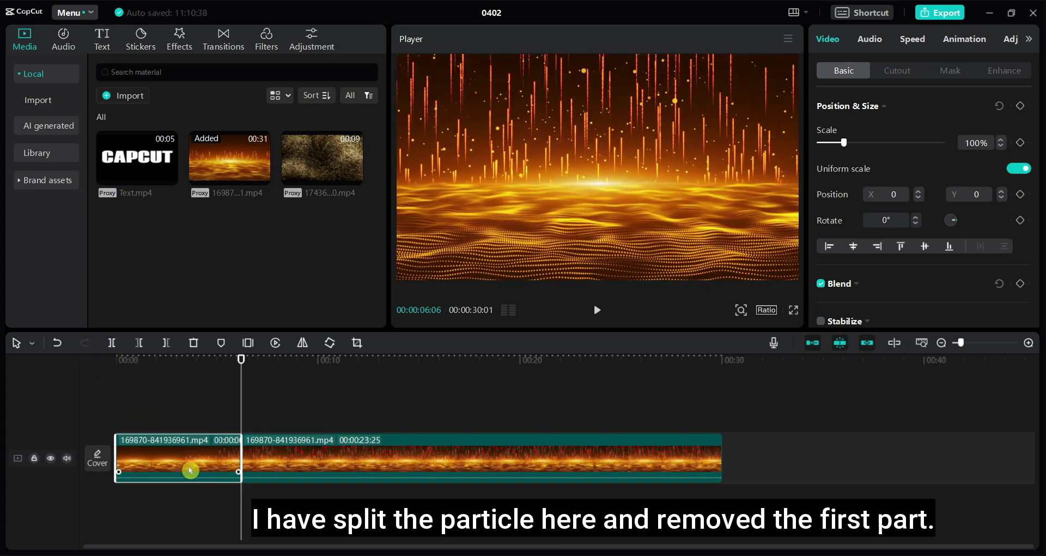
pyautogui.press('Delete')
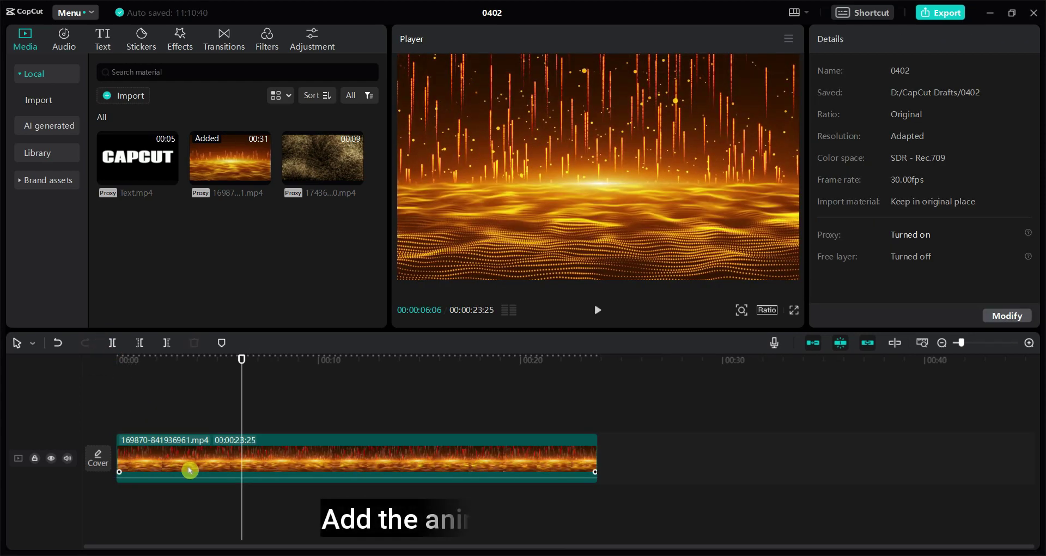
# Put Text.mp4 on a track above the fire clip and trim the fire clip to 05:00.
pyautogui.click(145, 167)
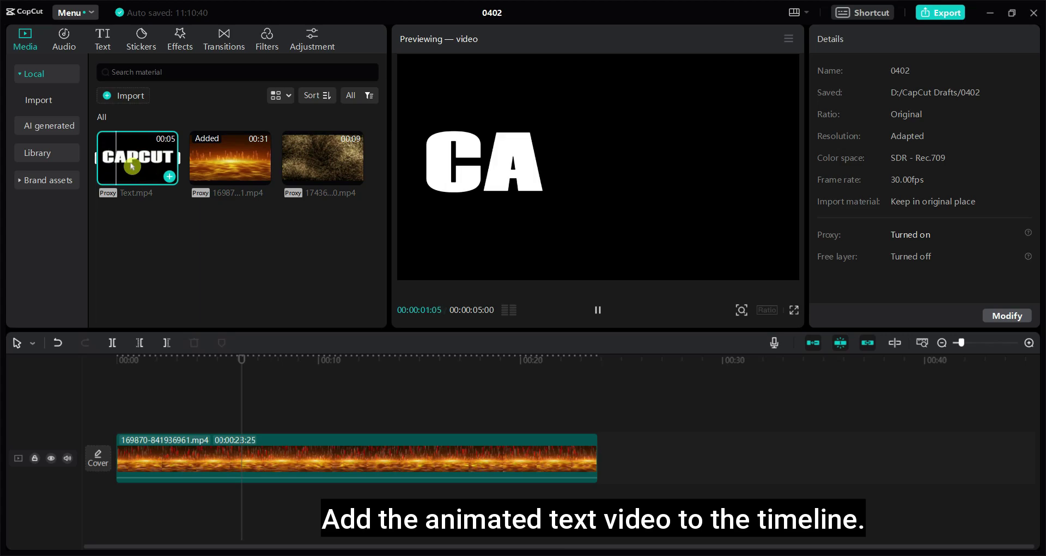
pyautogui.moveTo(132, 166); pyautogui.dragTo(120, 412)
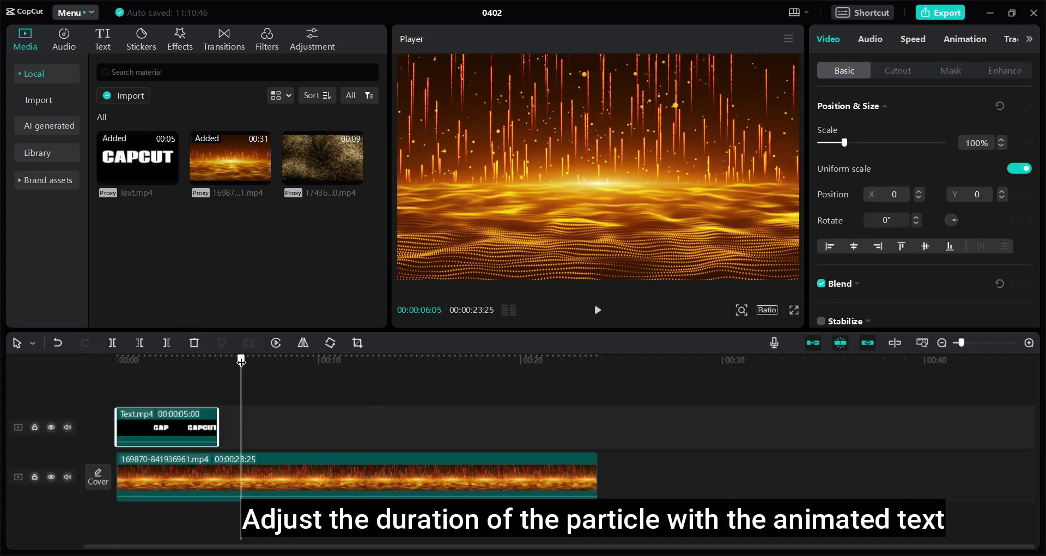
pyautogui.moveTo(241, 357); pyautogui.dragTo(217, 366)
pyautogui.moveTo(602, 472); pyautogui.dragTo(218, 464)
# Set the Text.mp4 clip's blend mode to Multiply.
pyautogui.click(309, 431)
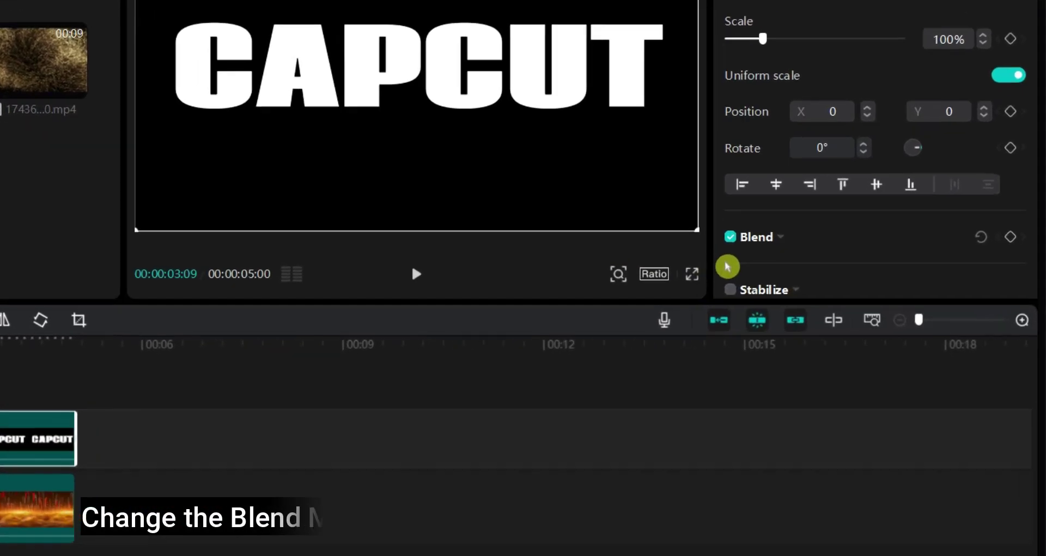
pyautogui.click(844, 283)
pyautogui.scroll(-1, 886, 306)
pyautogui.scroll(-2, 814, 243)
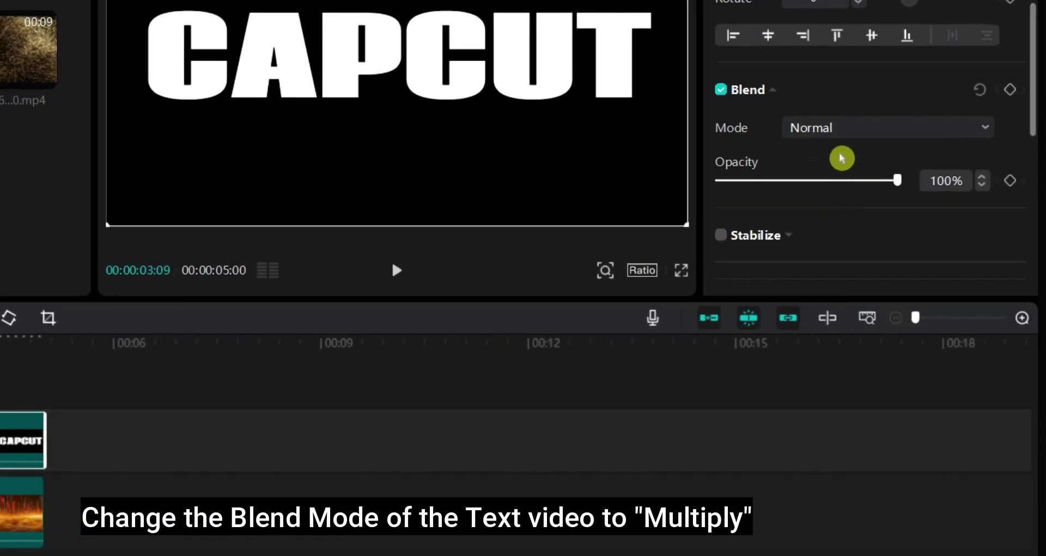
pyautogui.click(839, 139)
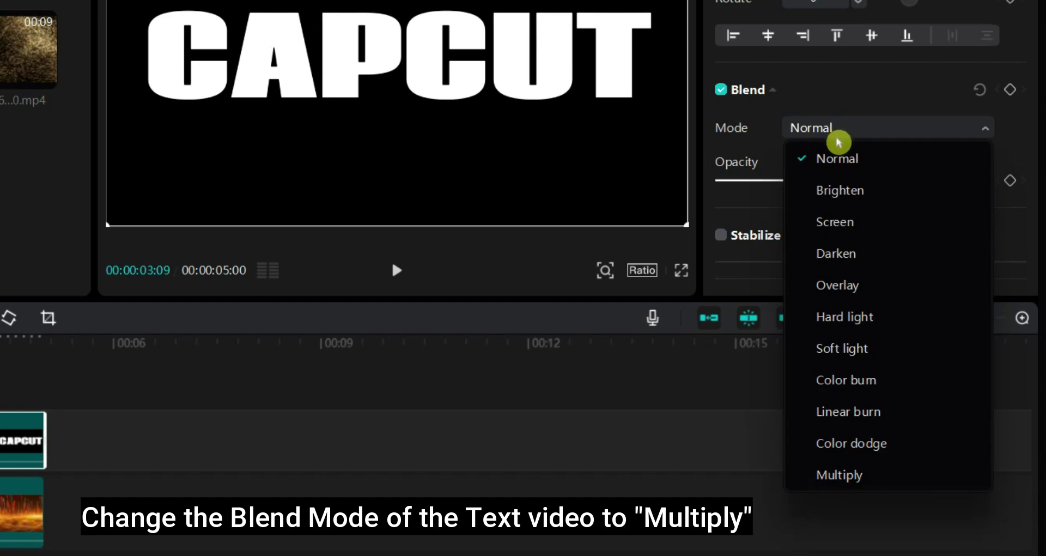
pyautogui.click(867, 482)
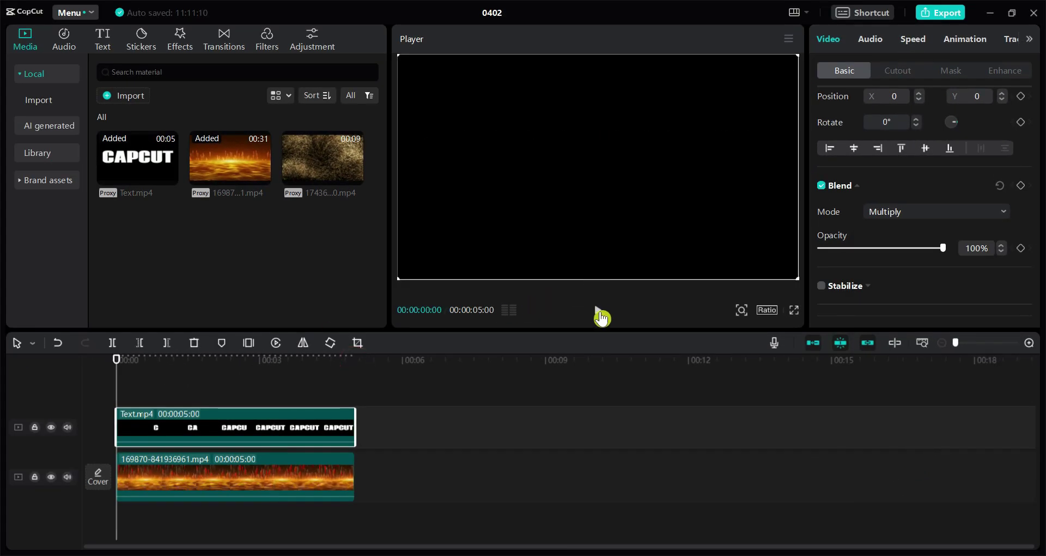
# Add the second particle video on a top track and trim it to 5 seconds.
pyautogui.click(601, 315)
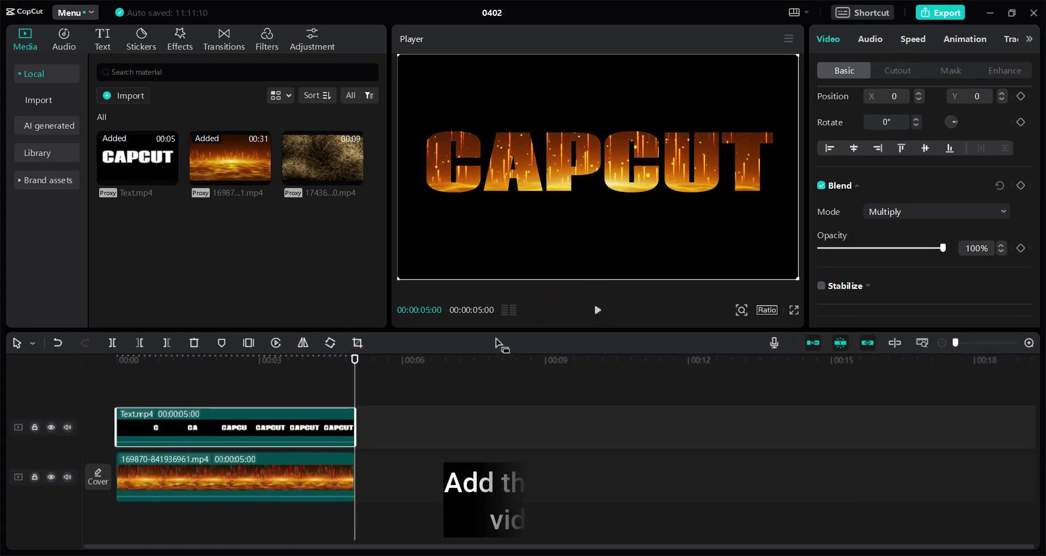
pyautogui.click(329, 161)
pyautogui.moveTo(329, 162); pyautogui.dragTo(158, 416)
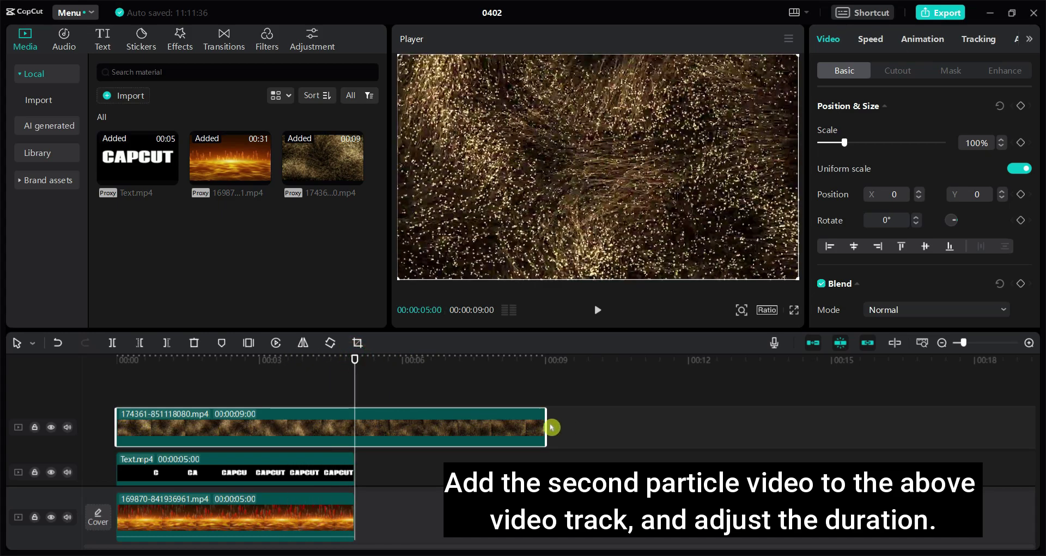
pyautogui.moveTo(543, 425); pyautogui.dragTo(355, 425)
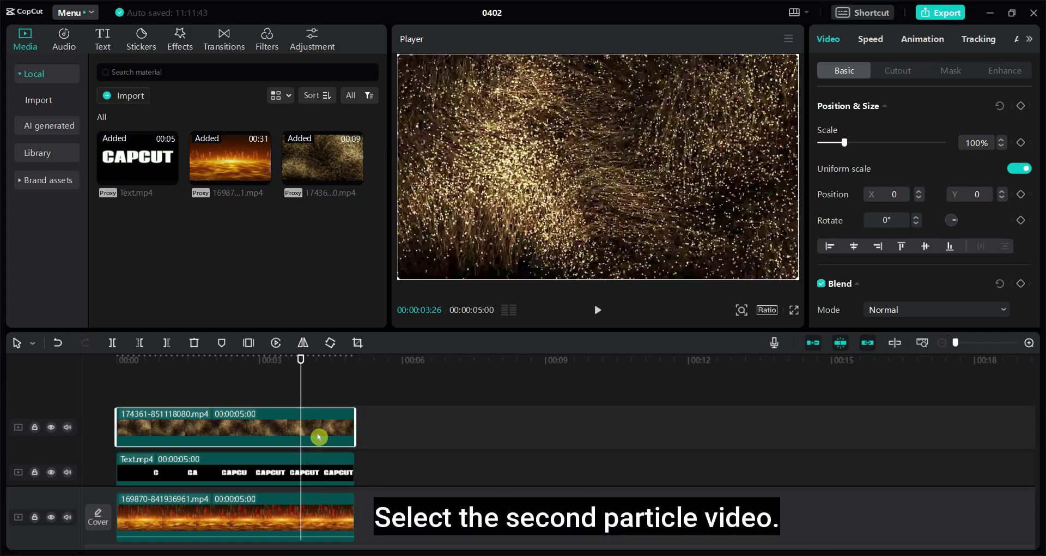
pyautogui.moveTo(300, 360); pyautogui.dragTo(195, 359)
# Set the top particle clip's blend mode to Overlay and play the result from the start.
pyautogui.click(244, 439)
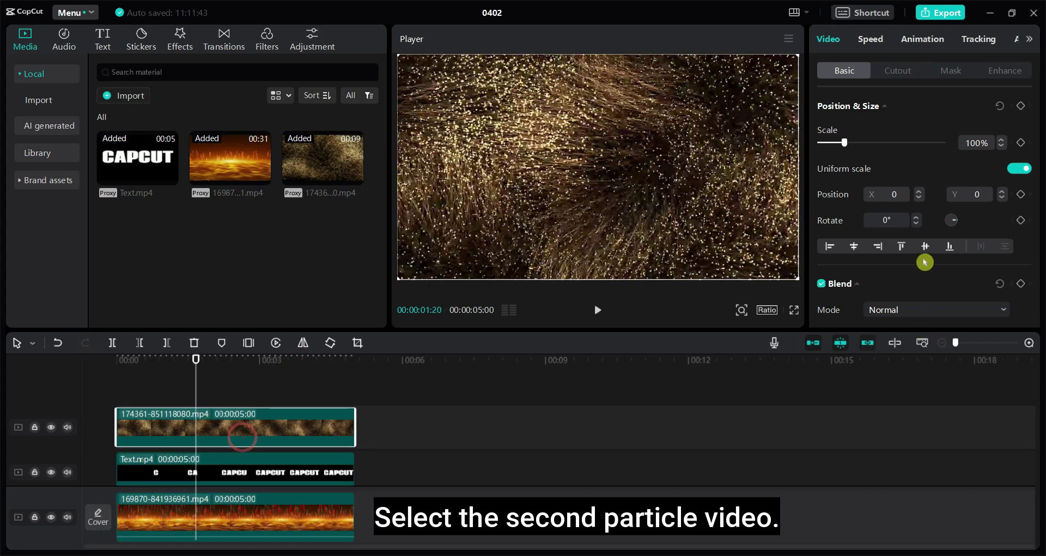
pyautogui.scroll(-5, 926, 260)
pyautogui.scroll(5, 927, 261)
pyautogui.scroll(-1, 926, 261)
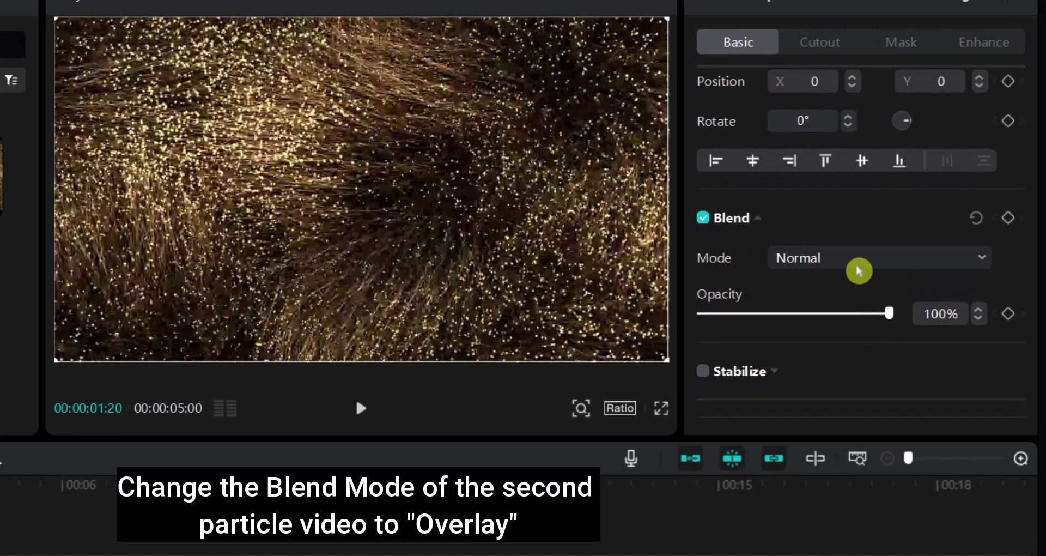
pyautogui.click(858, 270)
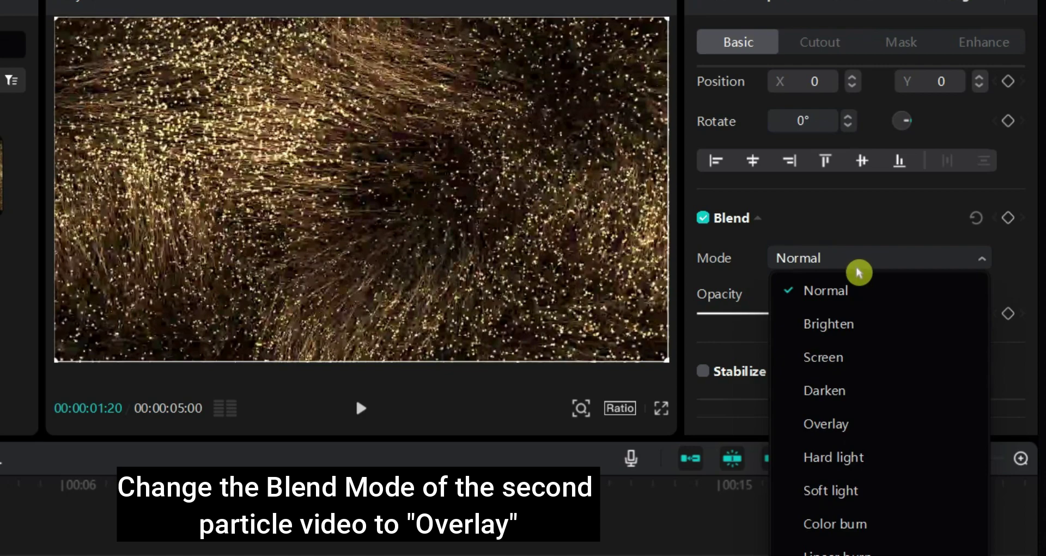
pyautogui.click(850, 421)
pyautogui.moveTo(0, 484); pyautogui.dragTo(0, 493)
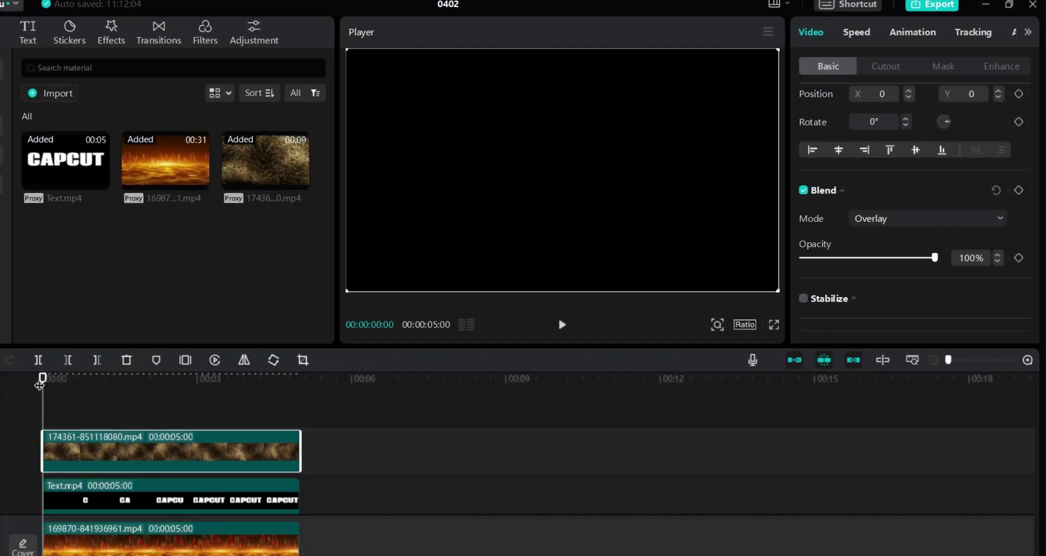
pyautogui.click(574, 320)
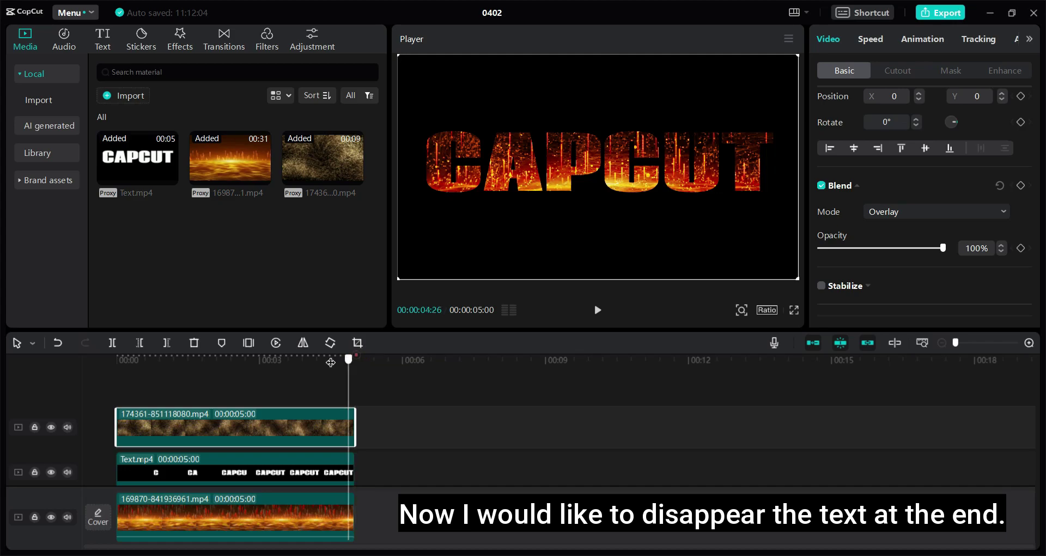
# Lengthen both the top particle clip and the fire clip to 5:08.
pyautogui.moveTo(306, 362); pyautogui.dragTo(355, 369)
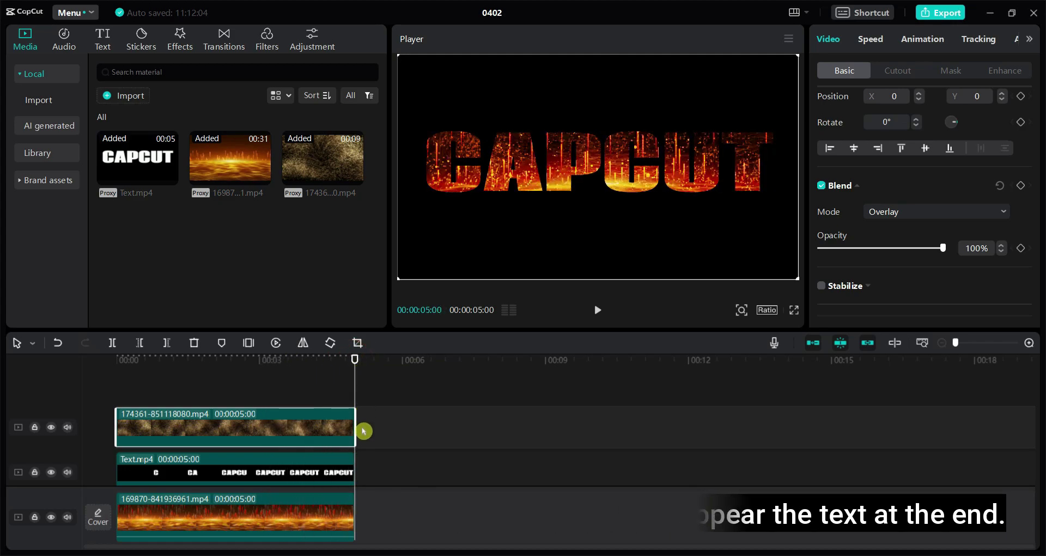
pyautogui.moveTo(363, 431); pyautogui.dragTo(366, 427)
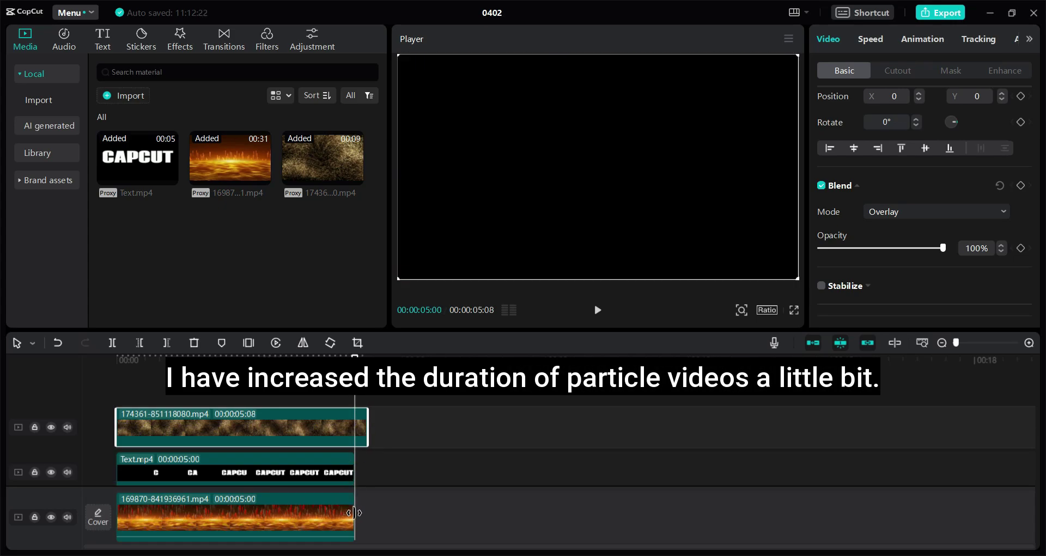
pyautogui.moveTo(355, 512); pyautogui.dragTo(366, 512)
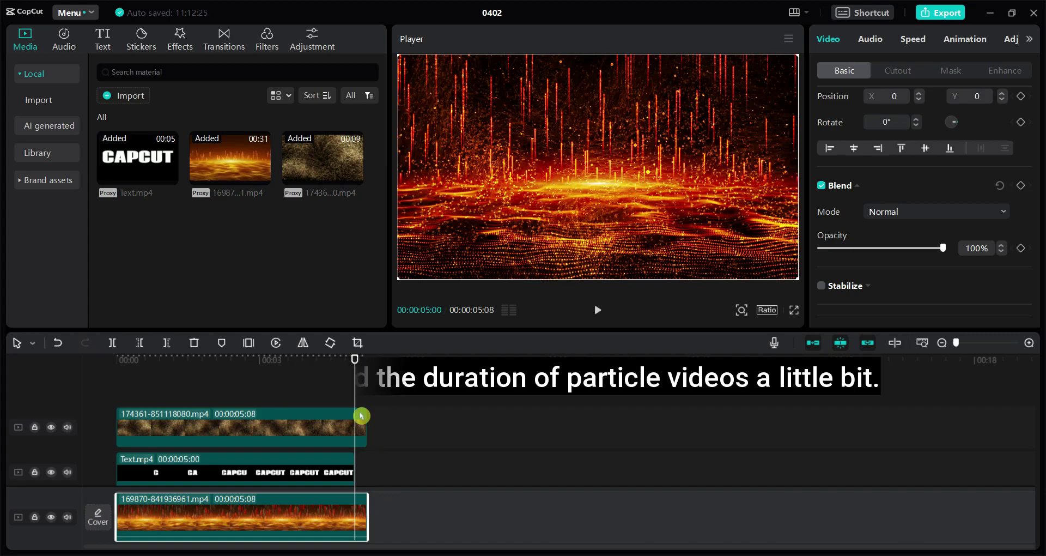
# On Text.mp4, add Opacity keyframes at 04:25 and 05:00.
pyautogui.click(327, 469)
pyautogui.scroll(2, 327, 469)
pyautogui.press('Left')
pyautogui.press('Left')
pyautogui.press('Left')
pyautogui.press('Left')
pyautogui.press('Left')
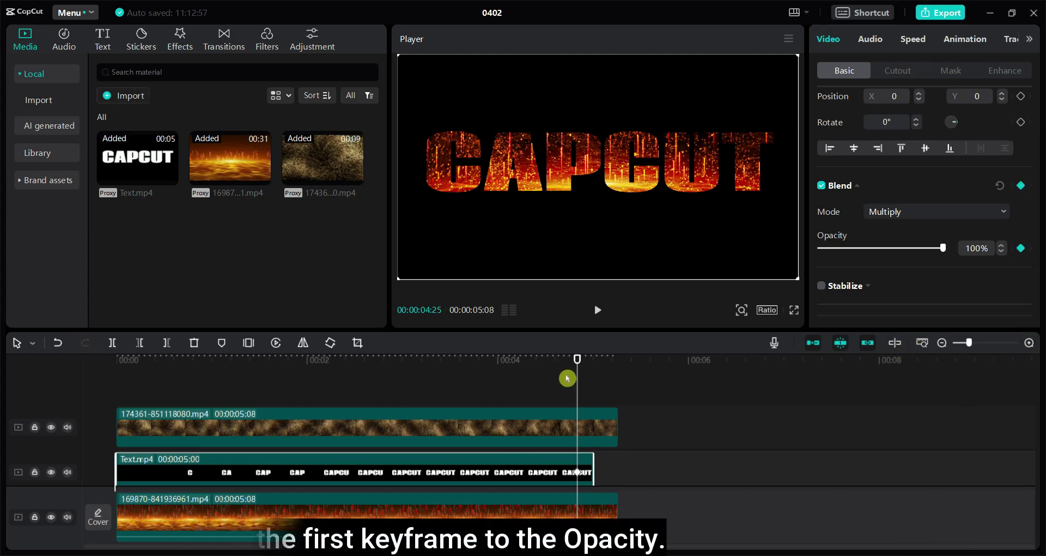
pyautogui.moveTo(577, 360); pyautogui.dragTo(594, 359)
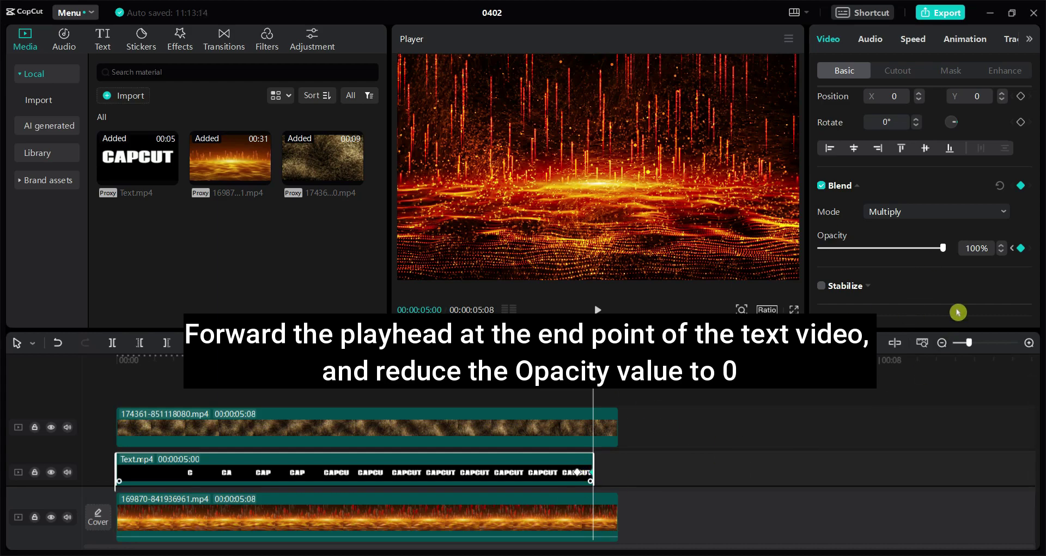
# Drag the text's opacity to 0% at 05:00 and preview the fade-out.
pyautogui.moveTo(943, 248); pyautogui.dragTo(809, 249)
pyautogui.click(595, 311)
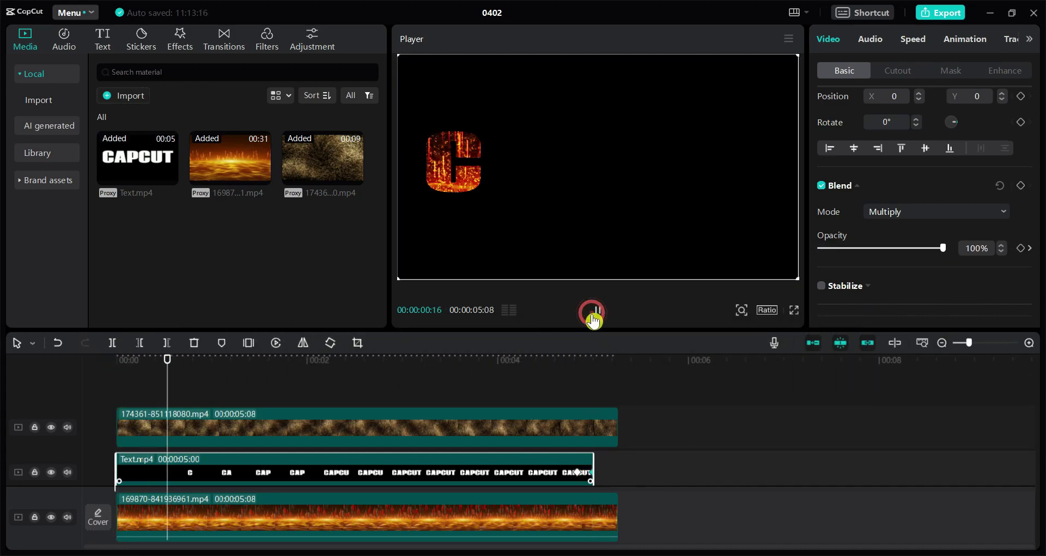